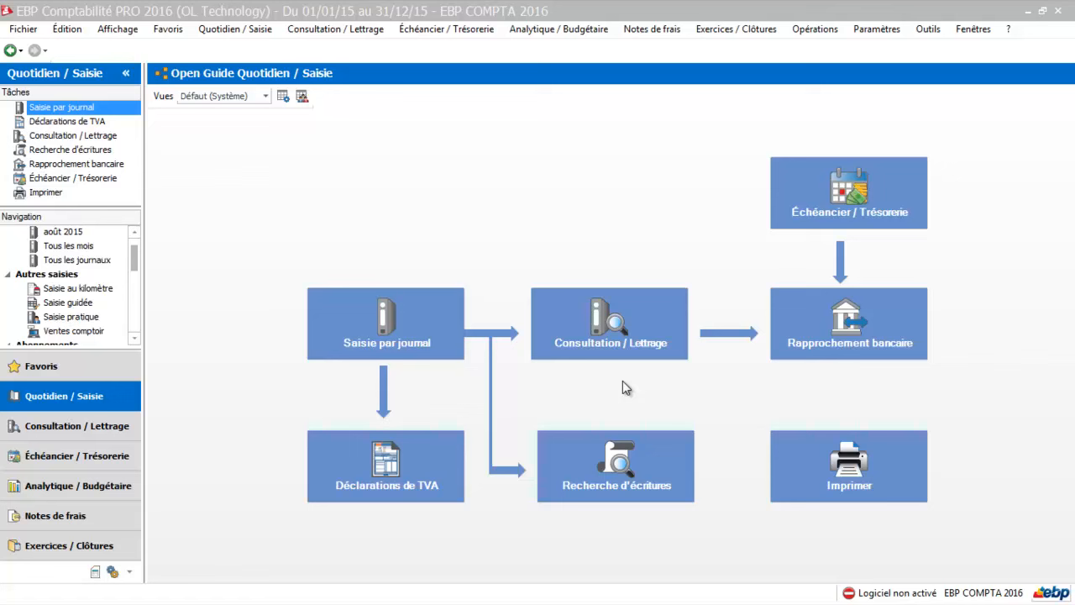
Step: Open journal-based entry and switch from the purchases journal to the OD (Opérations diverses) journal for août 2015
left_click(367, 330)
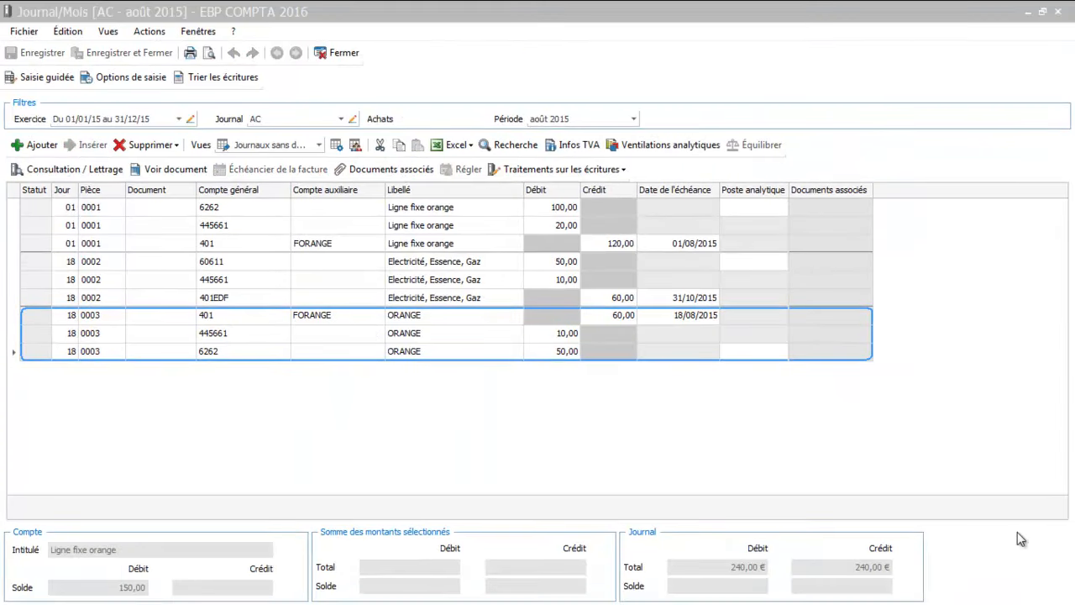
left_click(342, 117)
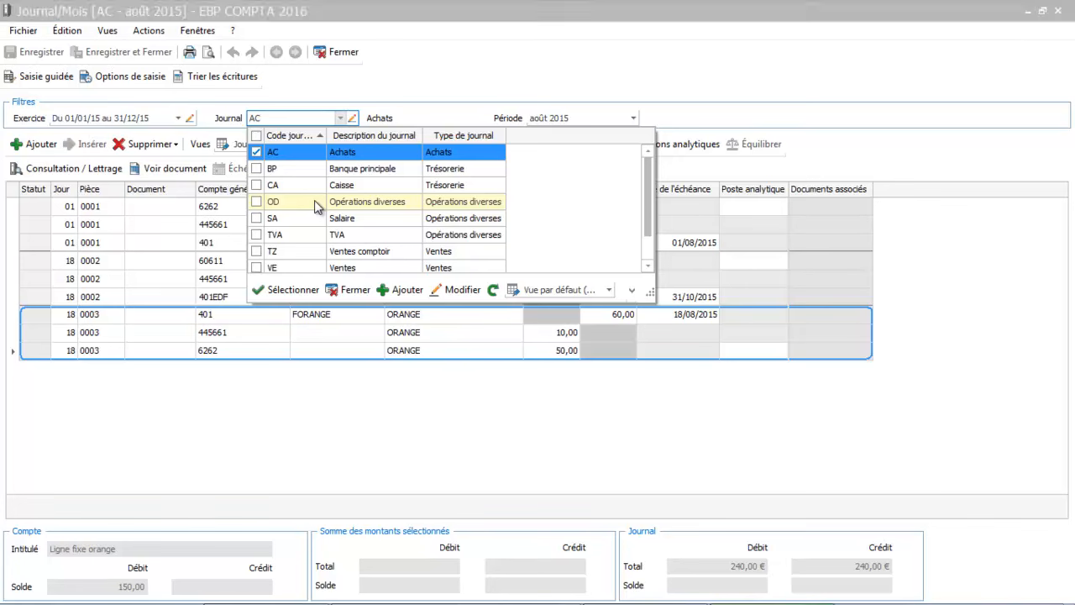
left_click(315, 203)
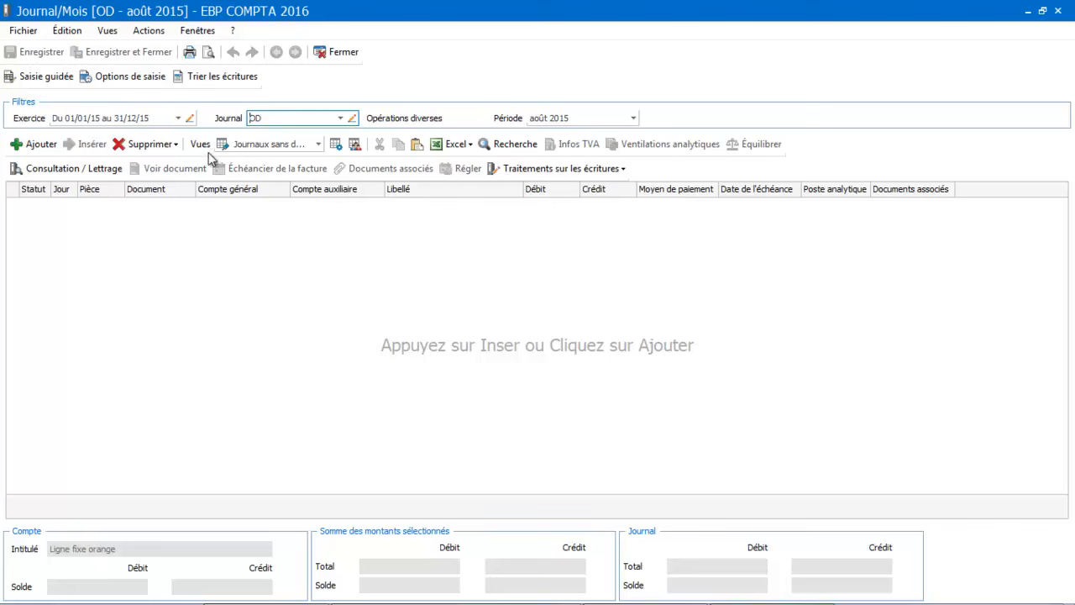
Step: Add a first line to the OD journal with general account 641
left_click(32, 153)
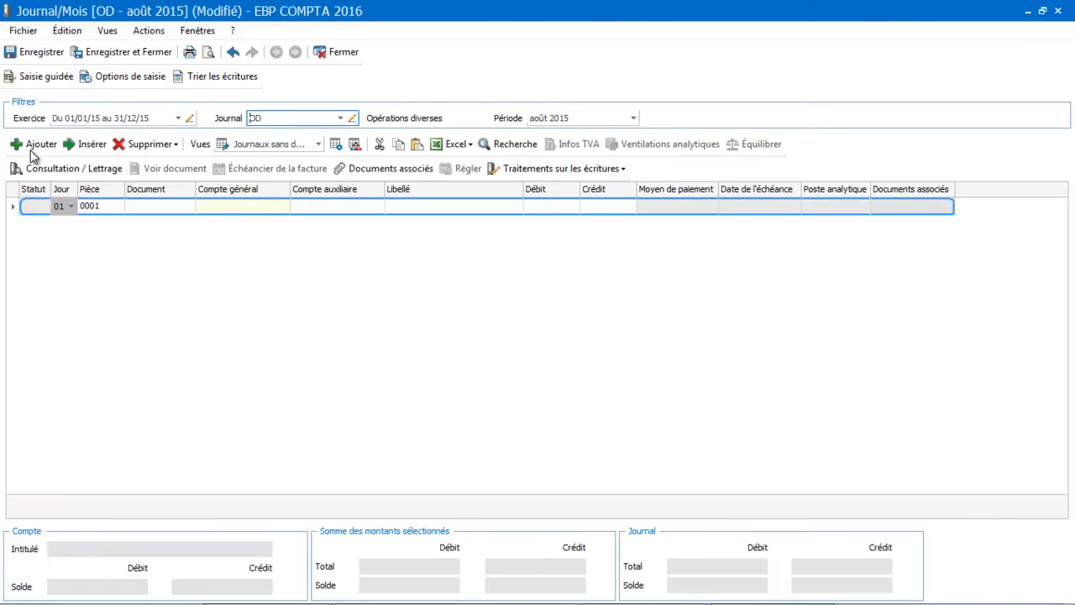
left_click(241, 210)
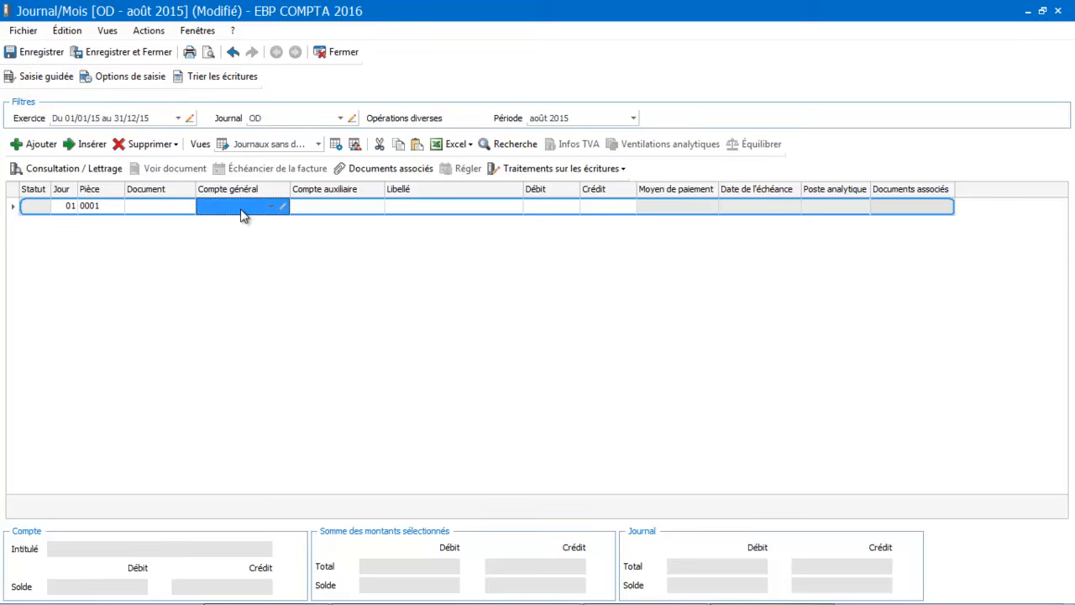
left_click(241, 210)
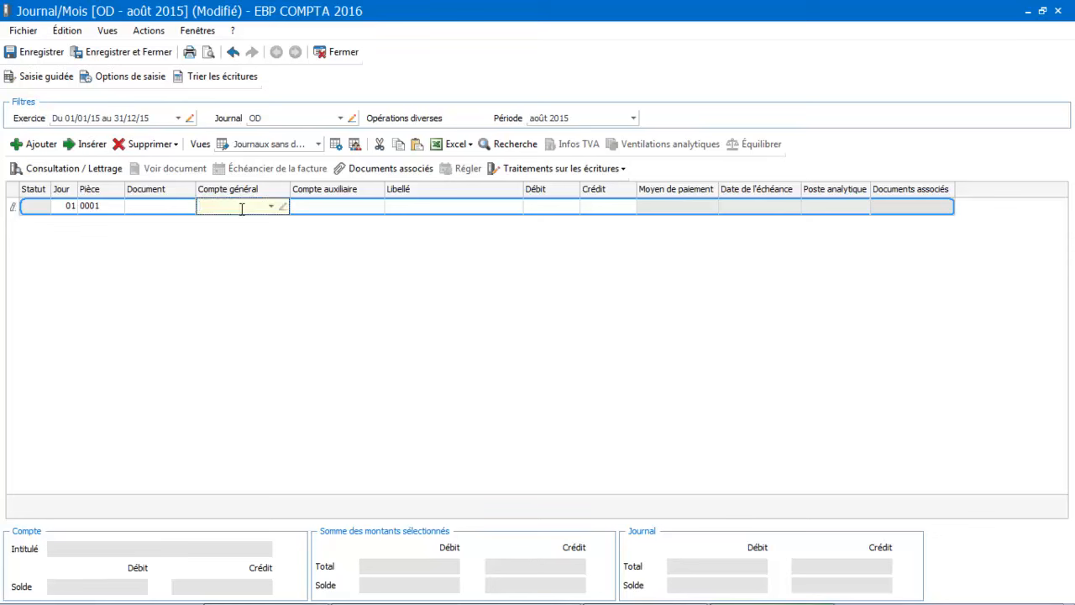
type("641000")
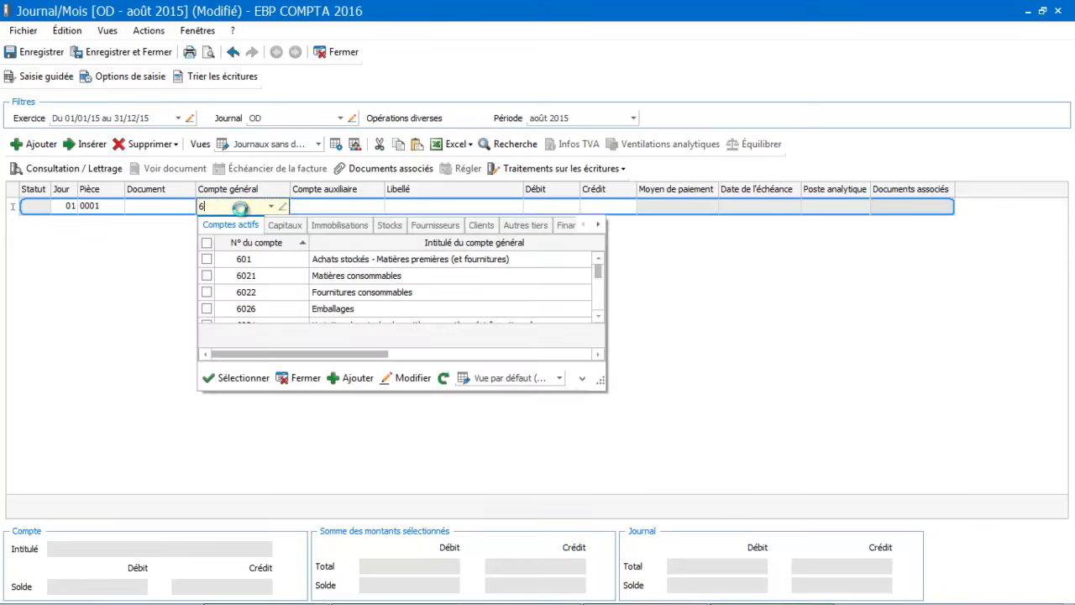
key("Return")
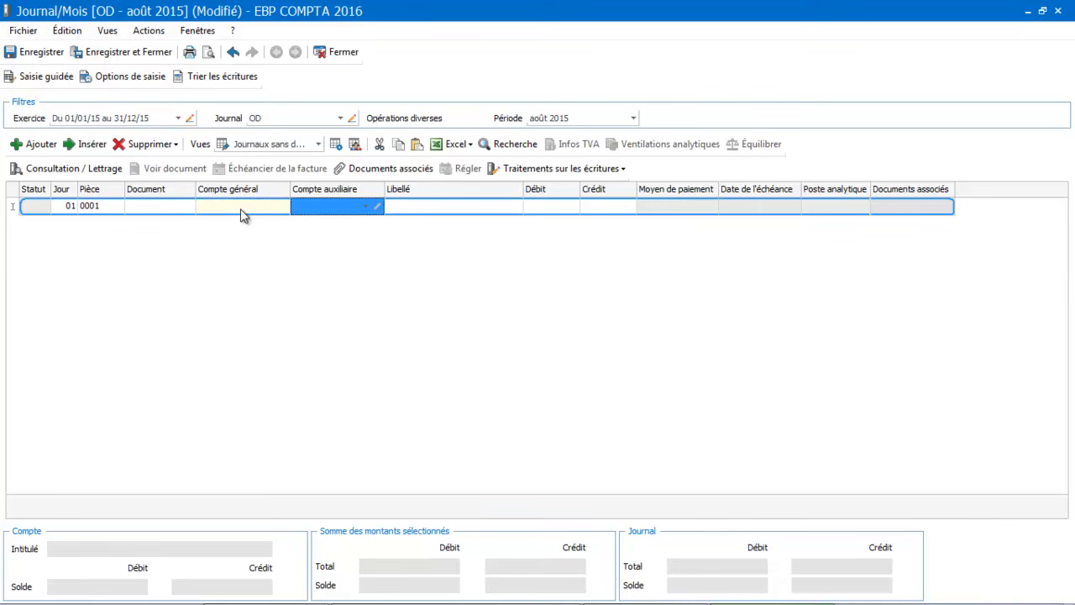
left_click(241, 215)
type("641")
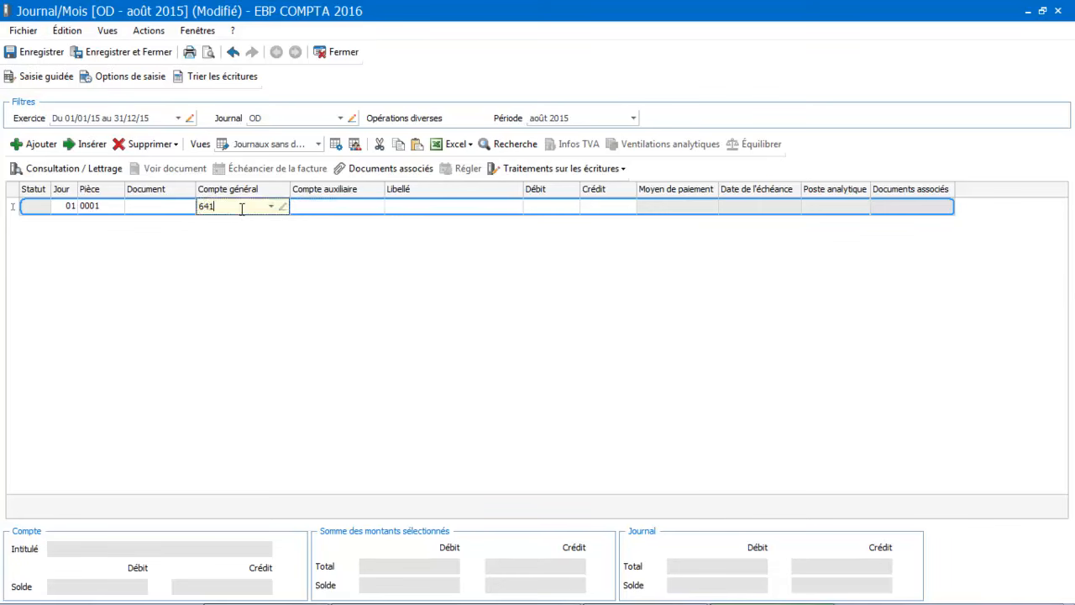
key("Return")
key("Return")
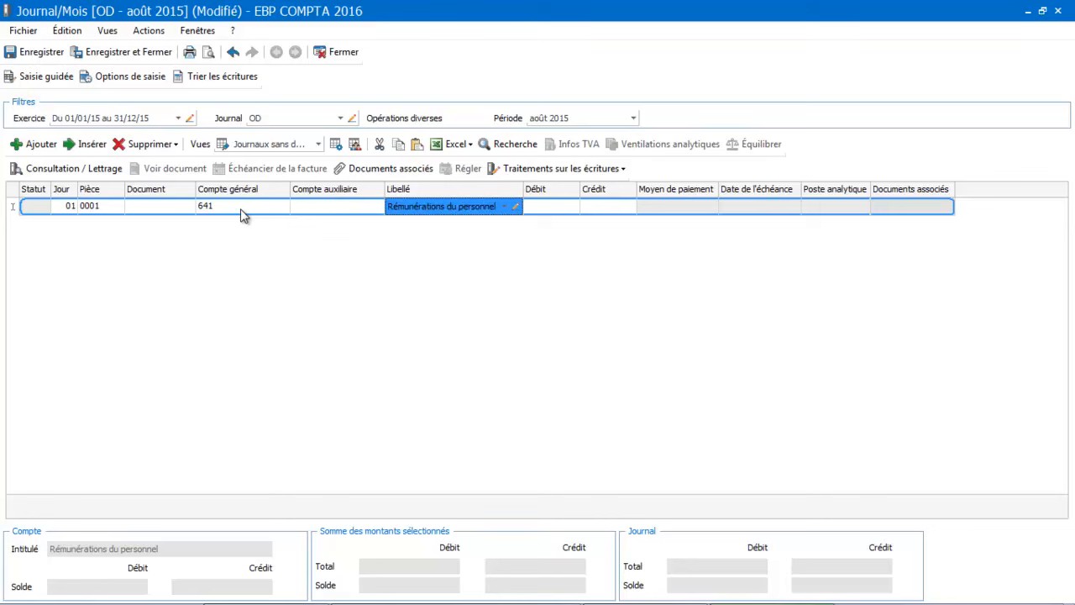
Step: Enter a debit of 2000 on the account 641 line and continue to a second line
key("Return")
type("2000")
key("Return")
key("Return")
key("Return")
key("Return")
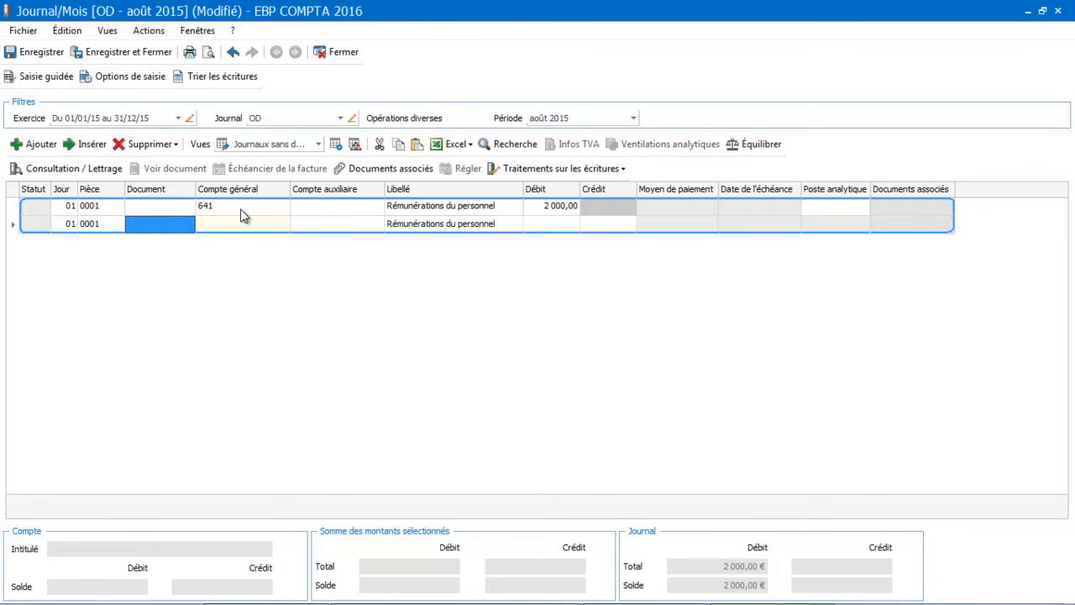
Step: Fill in the second line with account 431 (Sécurité sociale) and a credit of 150
key("Return")
type("431")
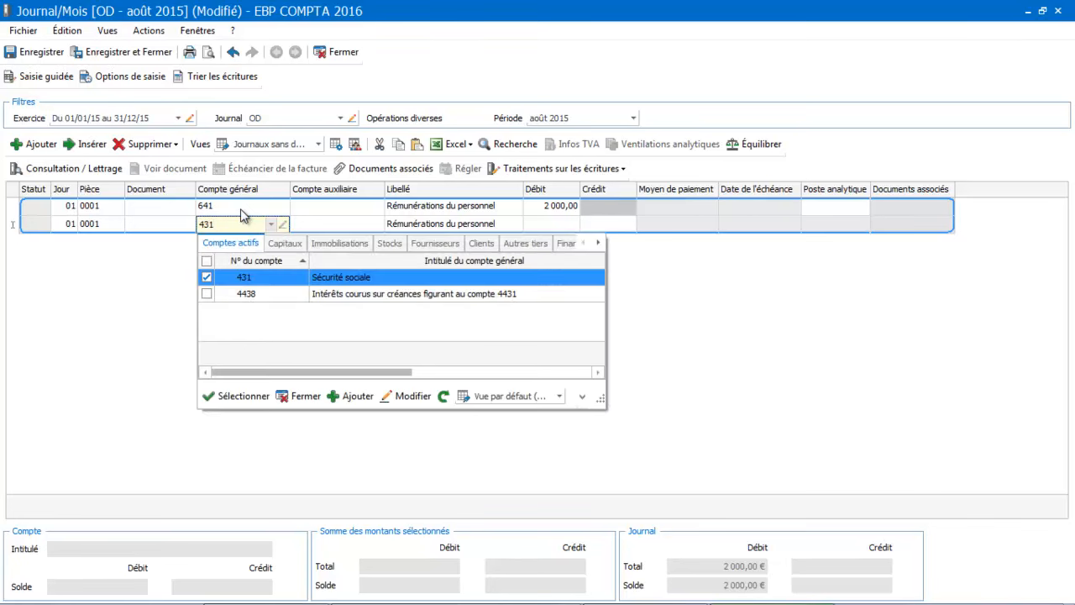
left_click(236, 282)
key("Return")
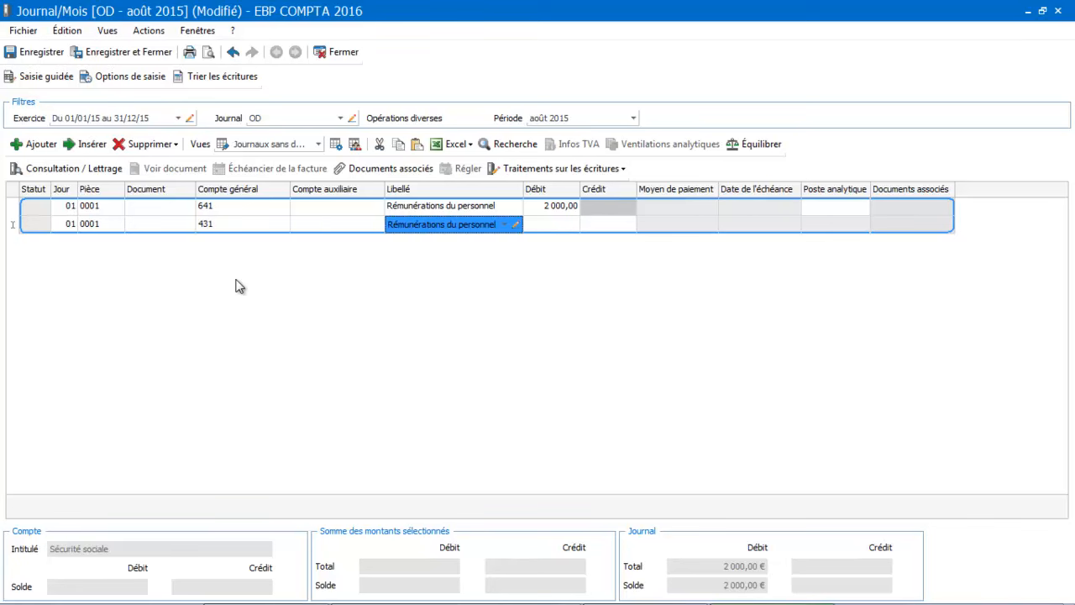
key("Return")
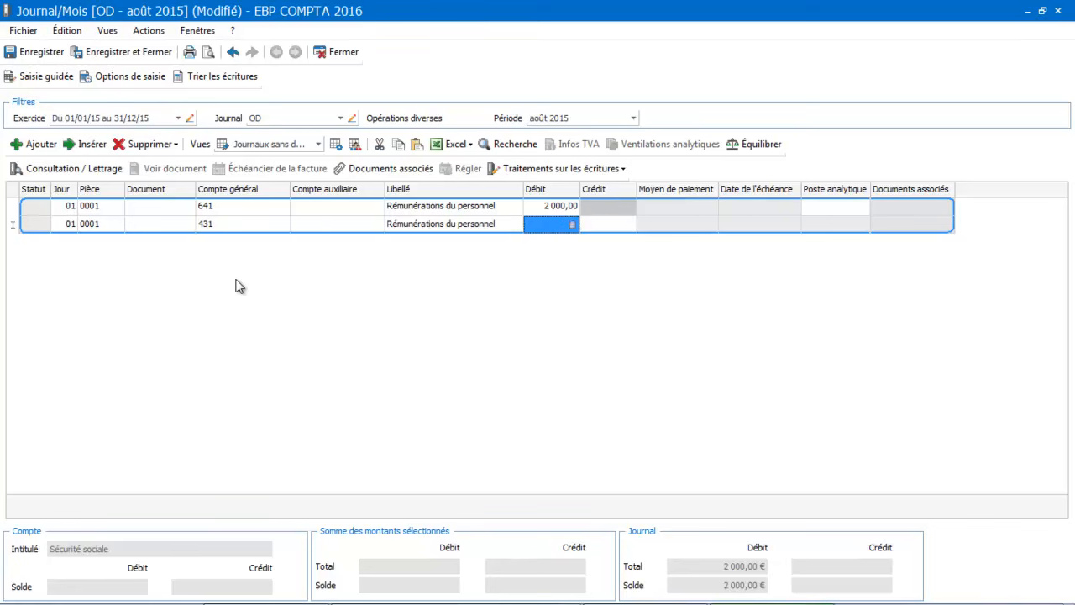
left_click(604, 225)
type("150")
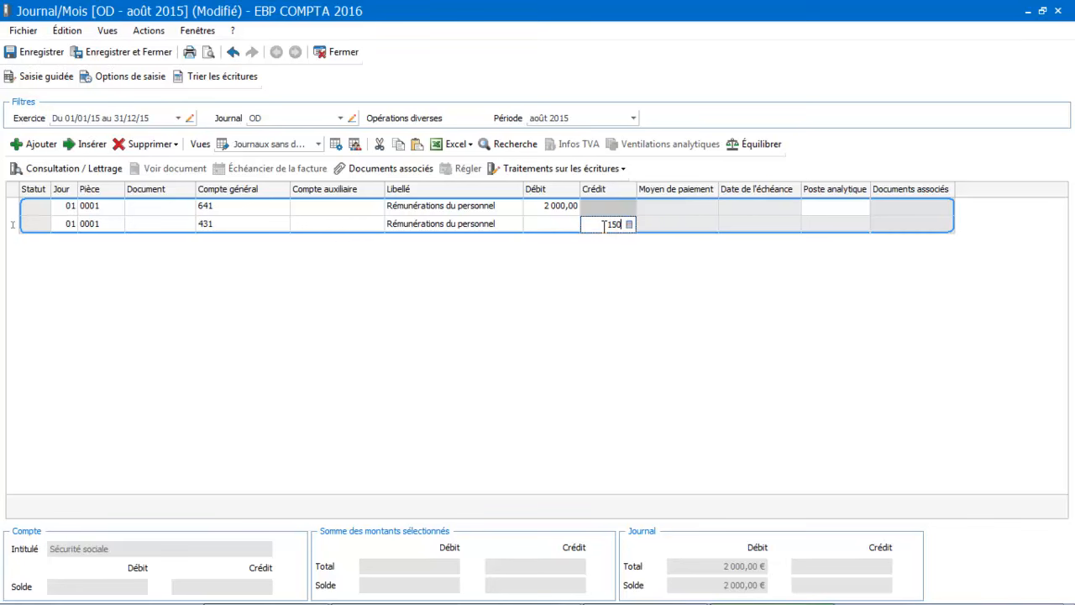
key("Return")
key("Return")
key("Return")
key("Return")
key("Return")
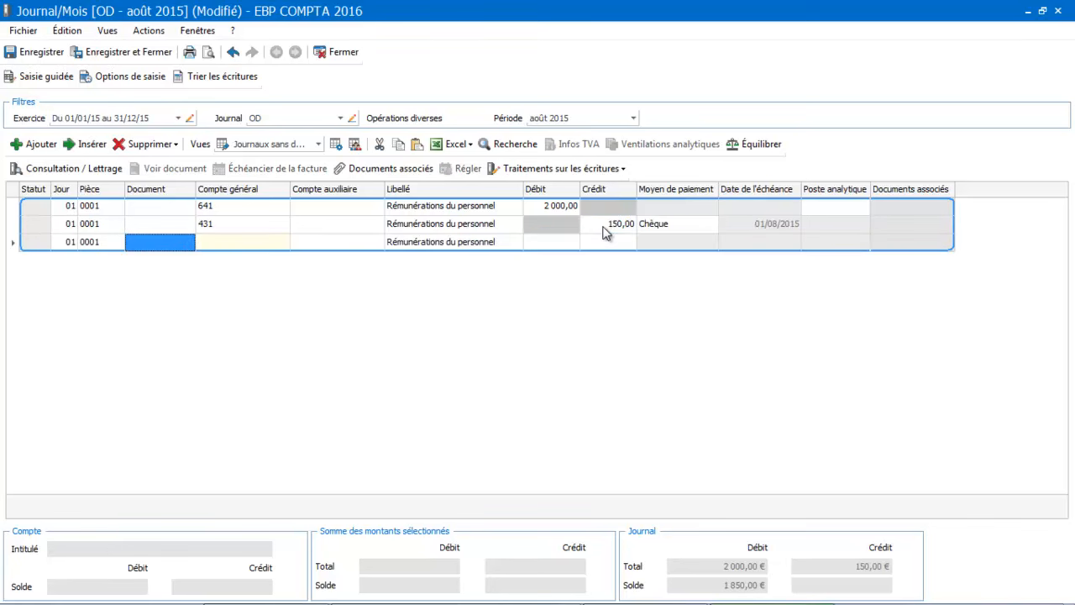
Step: Fill in the third line with account 4373 (Caisses de retraites) and a credit of 90
type("437")
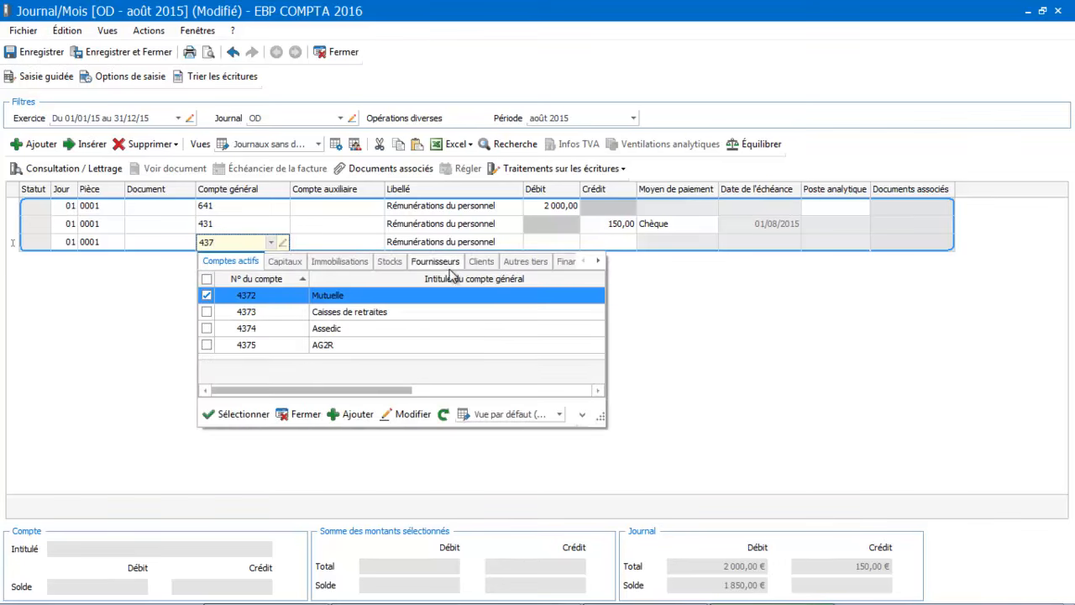
double_click(357, 316)
key("Tab")
key("Tab")
key("Tab")
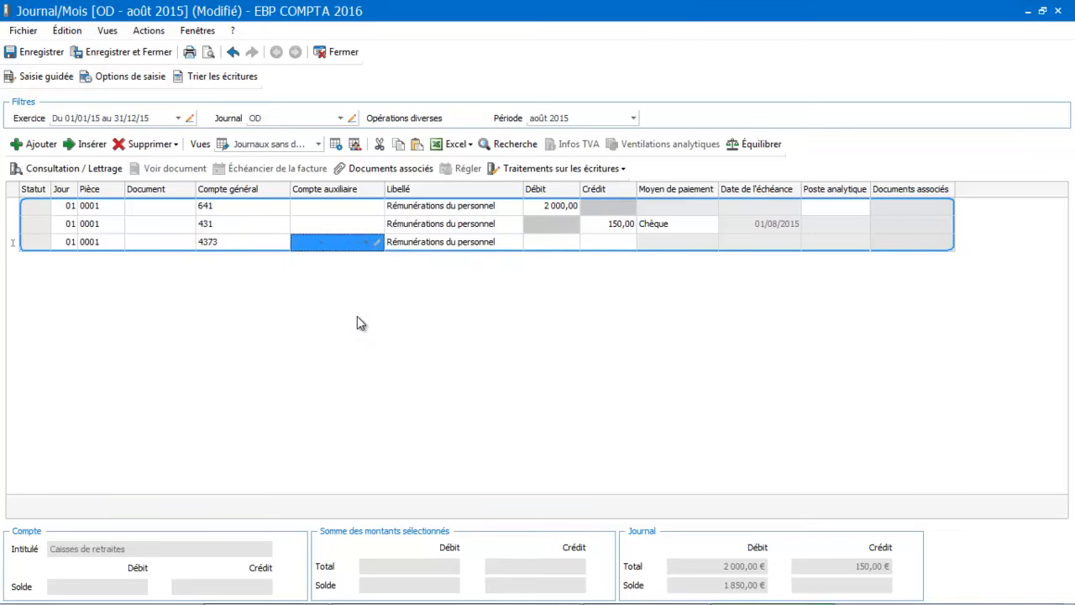
type("90")
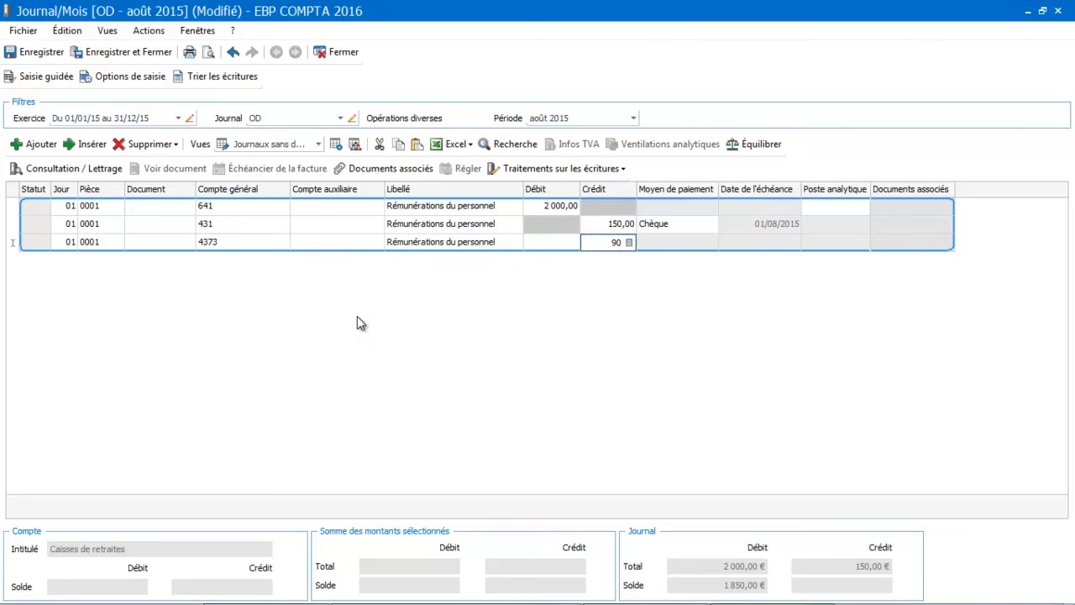
key("Tab")
key("Tab")
key("Tab")
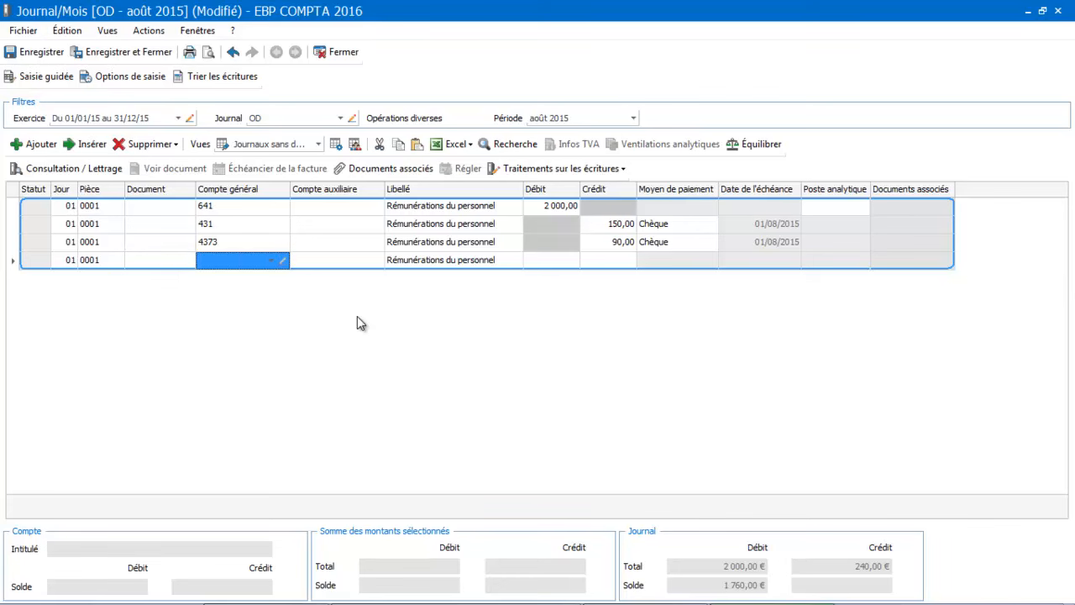
Step: Fill in the fourth line with account 4372 (Mutuelle) and a credit of 30
type("437")
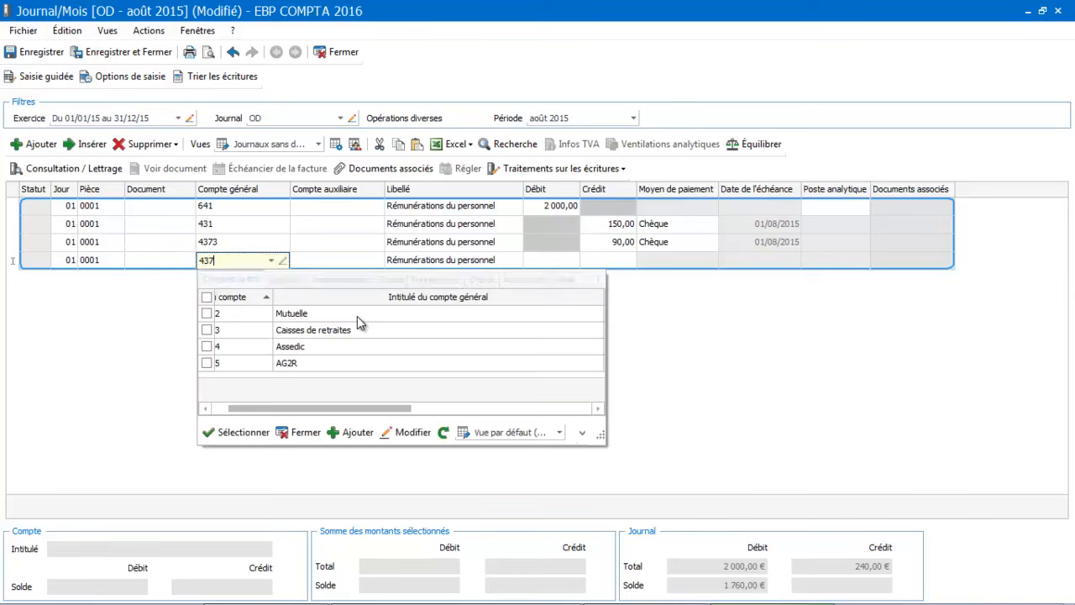
type("2")
key("Tab")
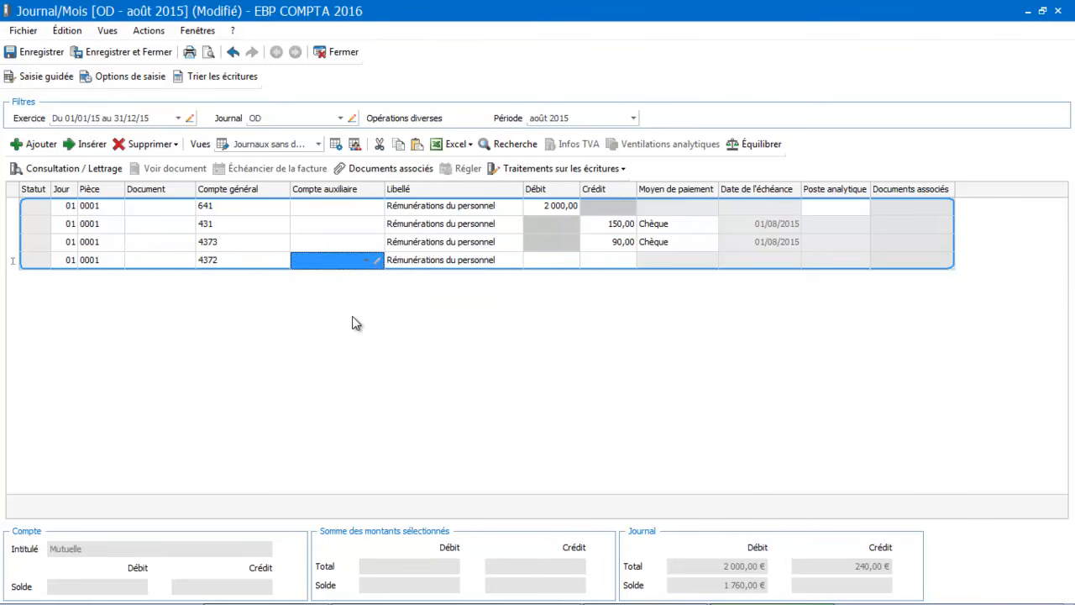
key("Tab")
key("Tab")
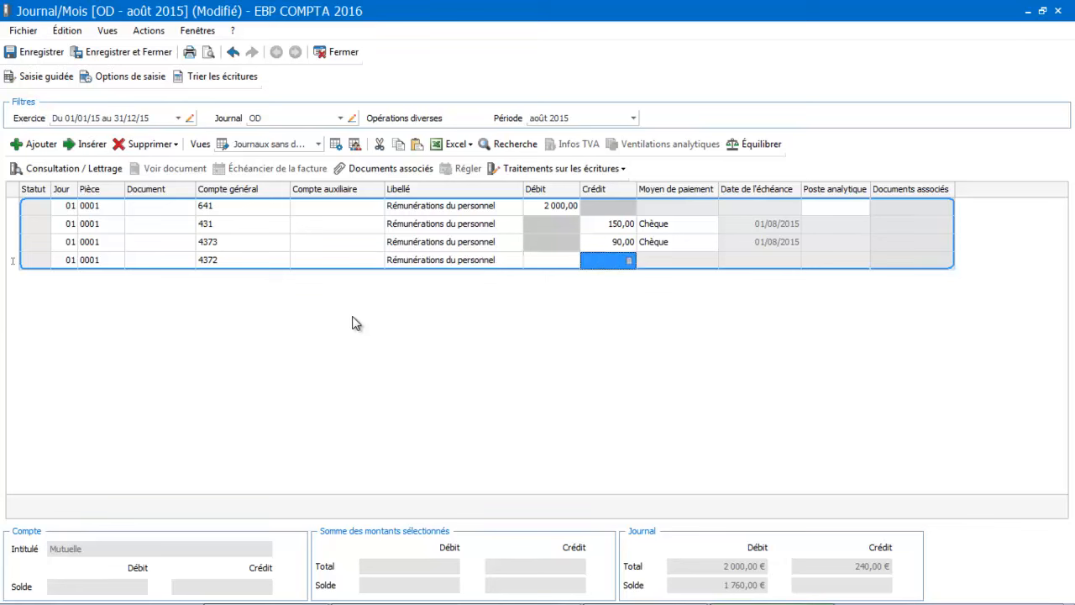
type("30")
key("Tab")
key("Tab")
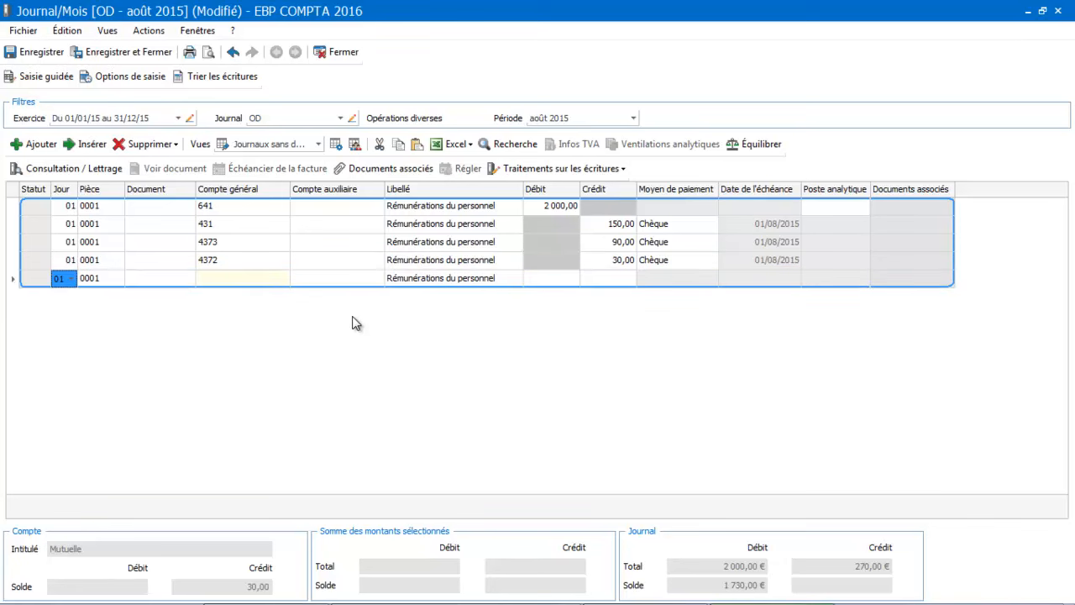
Step: Assign the employee's net remuneration account, a 421 sub-account, to the fifth line so that it balances the entry
key("Tab")
key("Tab")
key("Tab")
type("421")
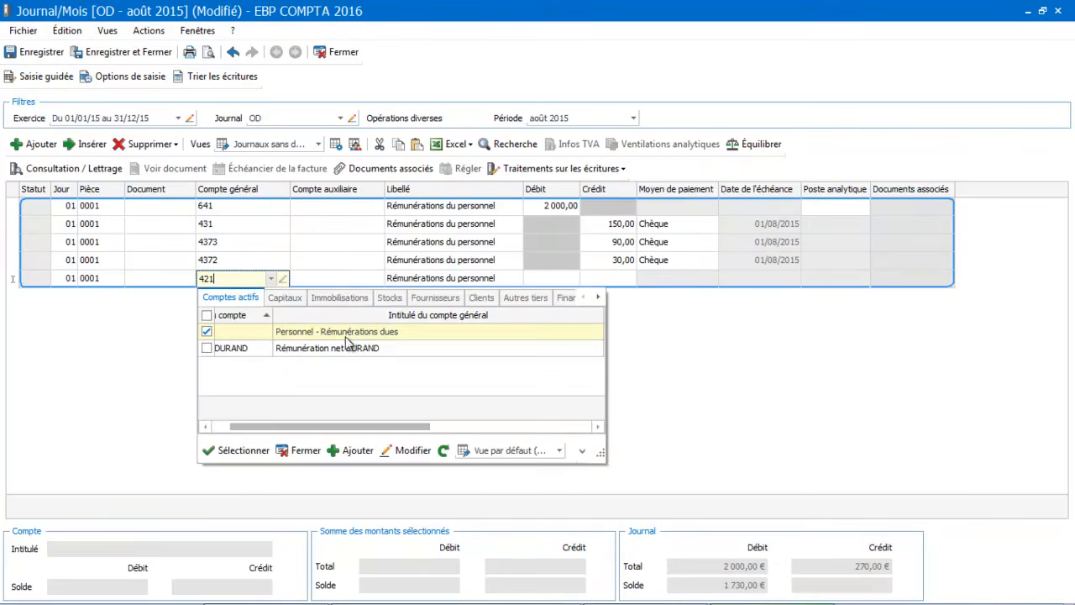
double_click(344, 349)
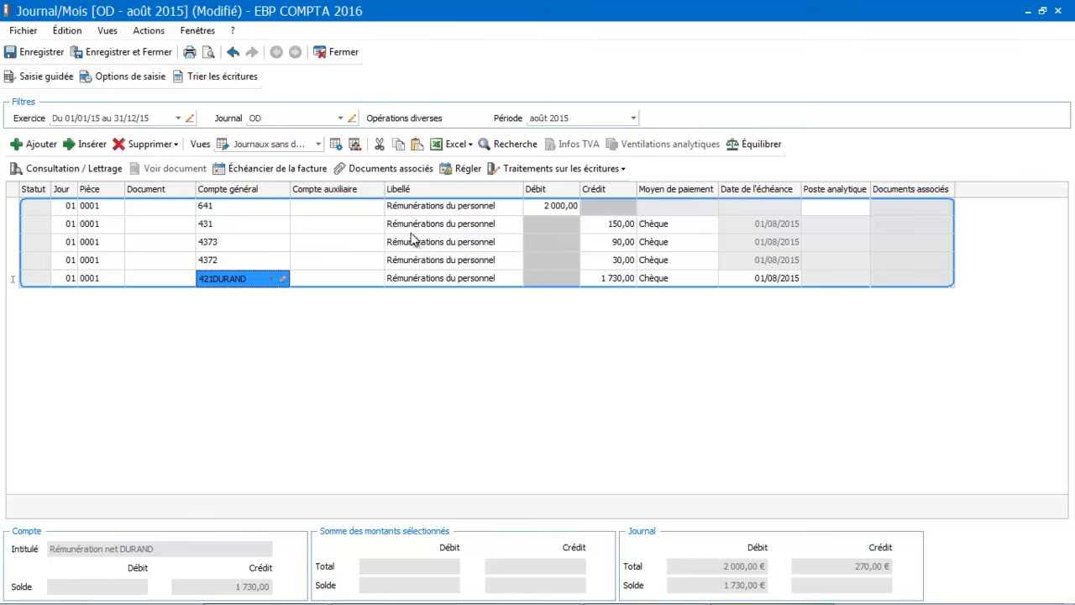
Step: Create an entry guide from this salary entry, saving the changes to the journal
left_click(549, 170)
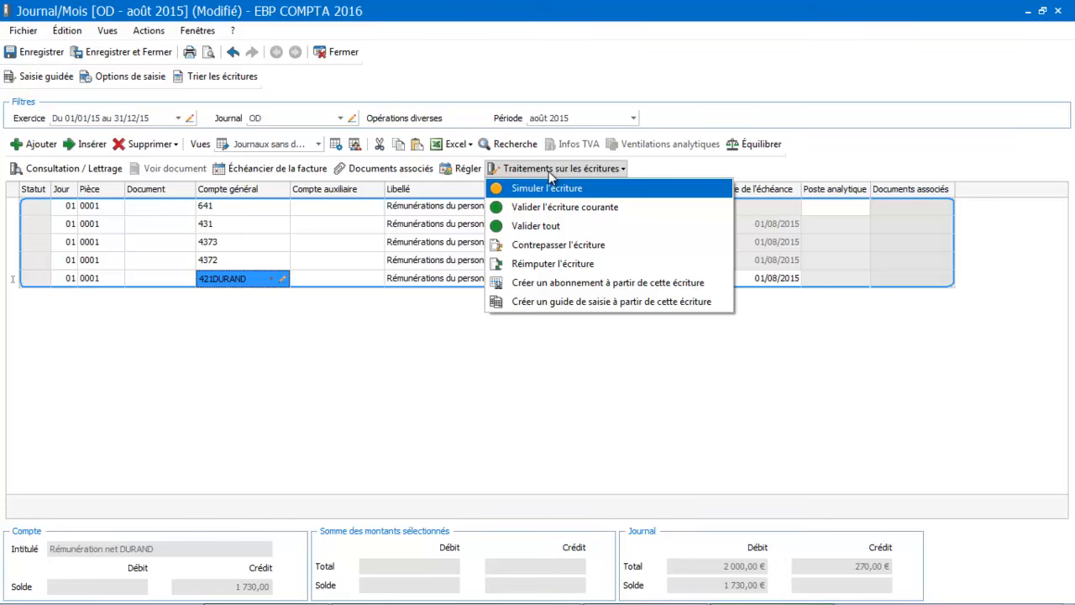
left_click(554, 304)
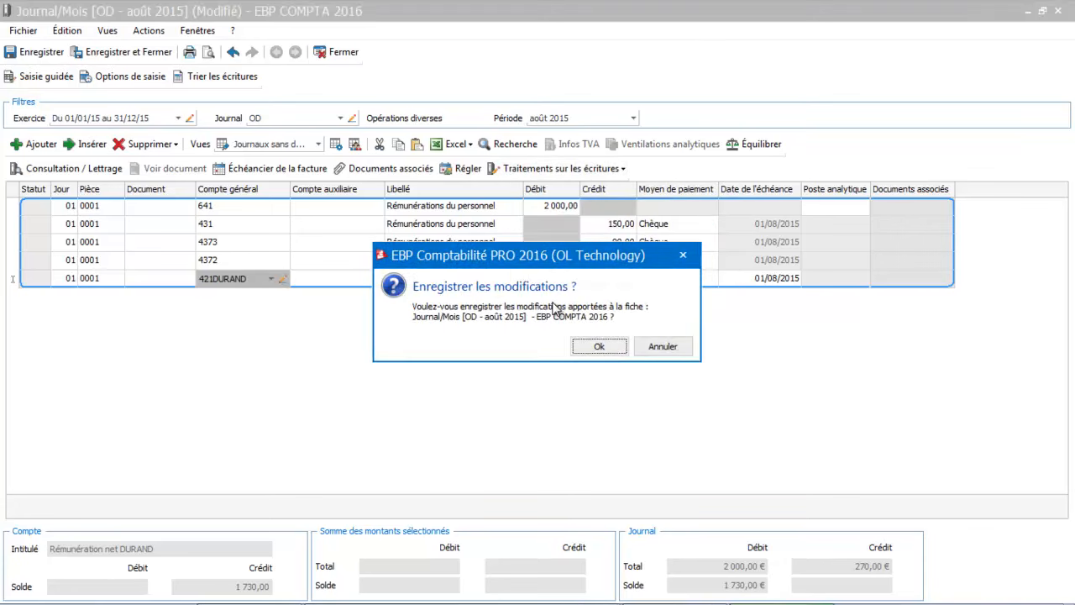
left_click(588, 347)
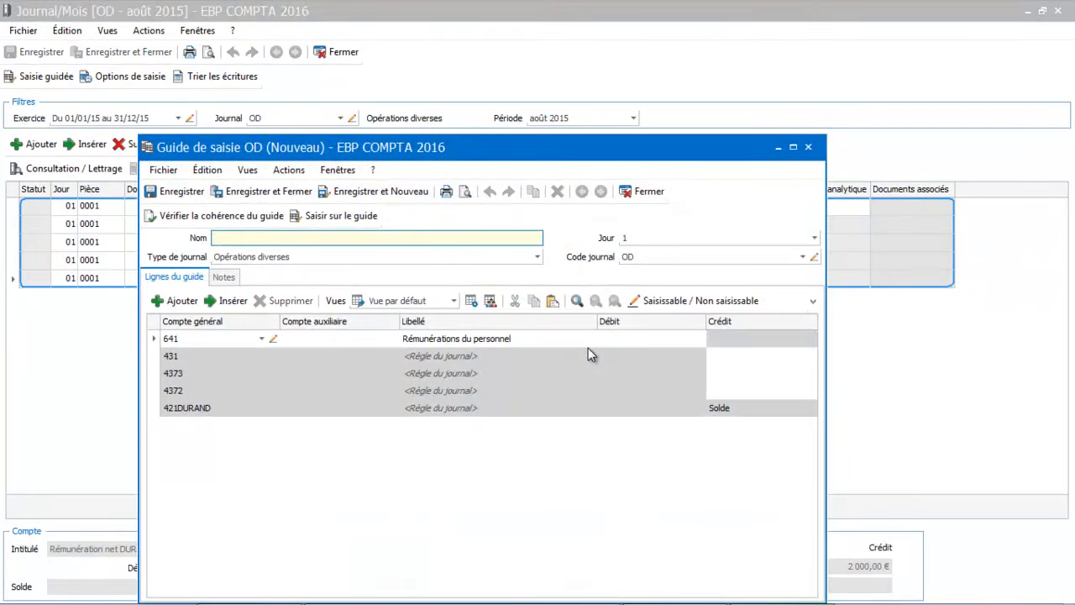
Step: Name the new guide "Ecriture salariale", then save and close it
type("eCRIU")
key("BackSpace")
key("BackSpace")
key("BackSpace")
key("BackSpace")
key("BackSpace")
type("eCRIT")
key("BackSpace")
key("BackSpace")
key("BackSpace")
key("BackSpace")
key("BackSpace")
type("eCRITURE salariale")
left_click(275, 192)
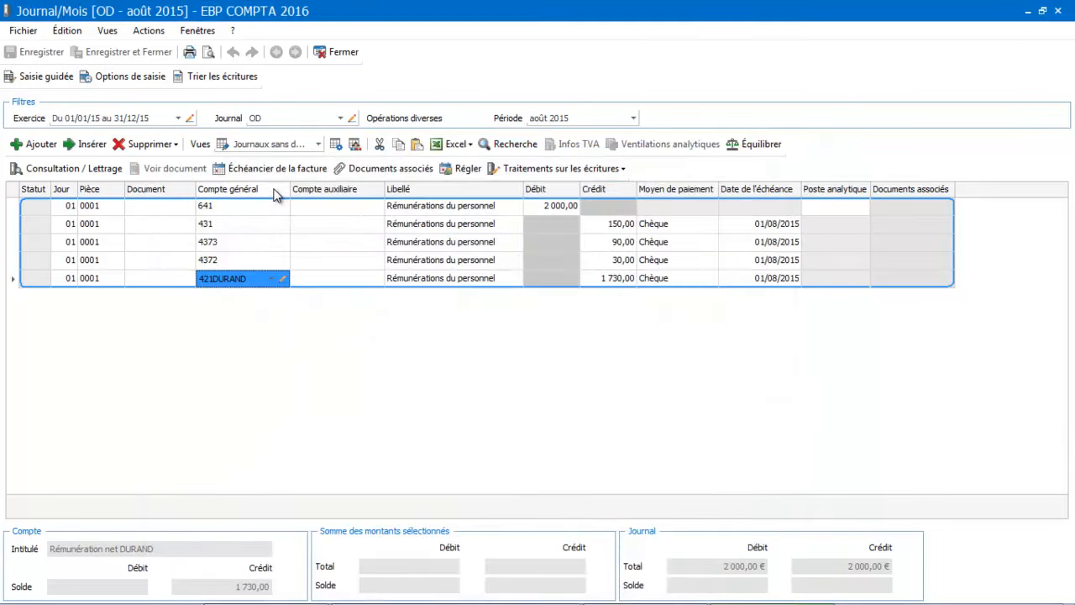
Step: Switch the OD journal's period to septembre 2015 and open a new guided entry
left_click(634, 119)
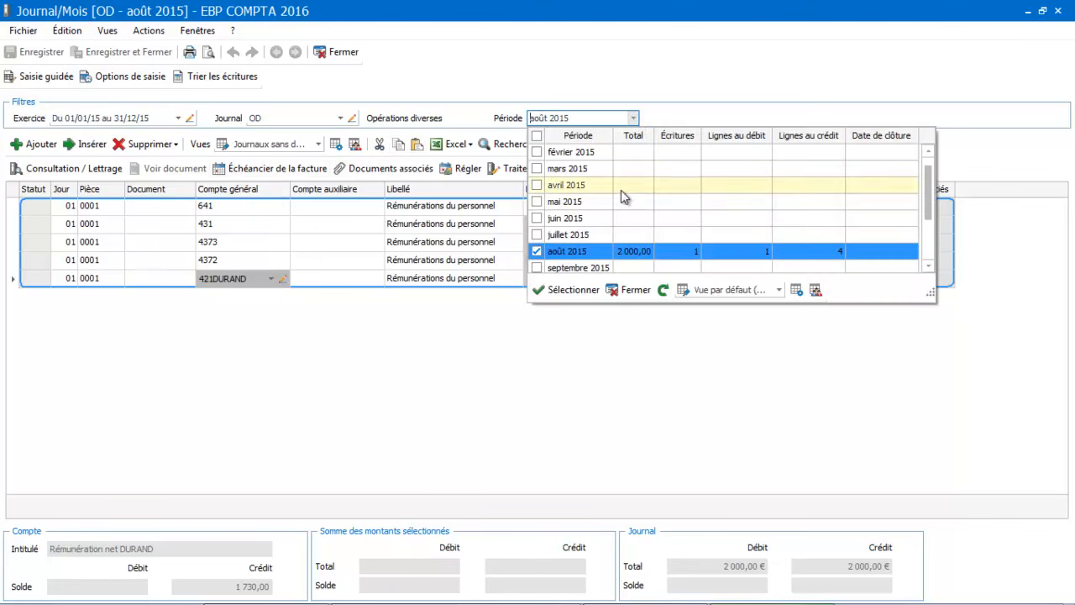
left_click(586, 268)
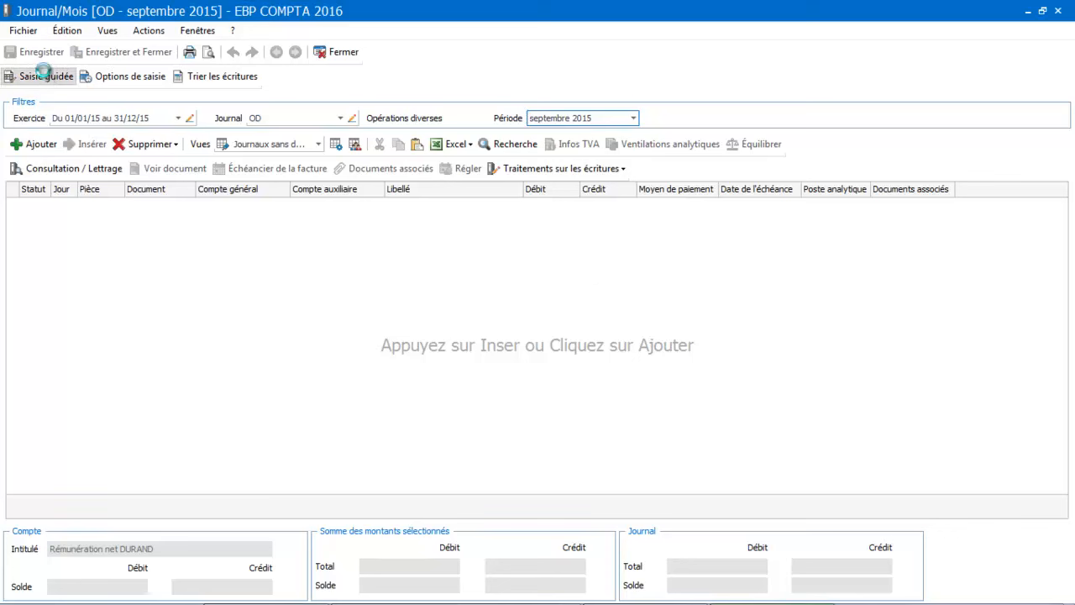
left_click(46, 76)
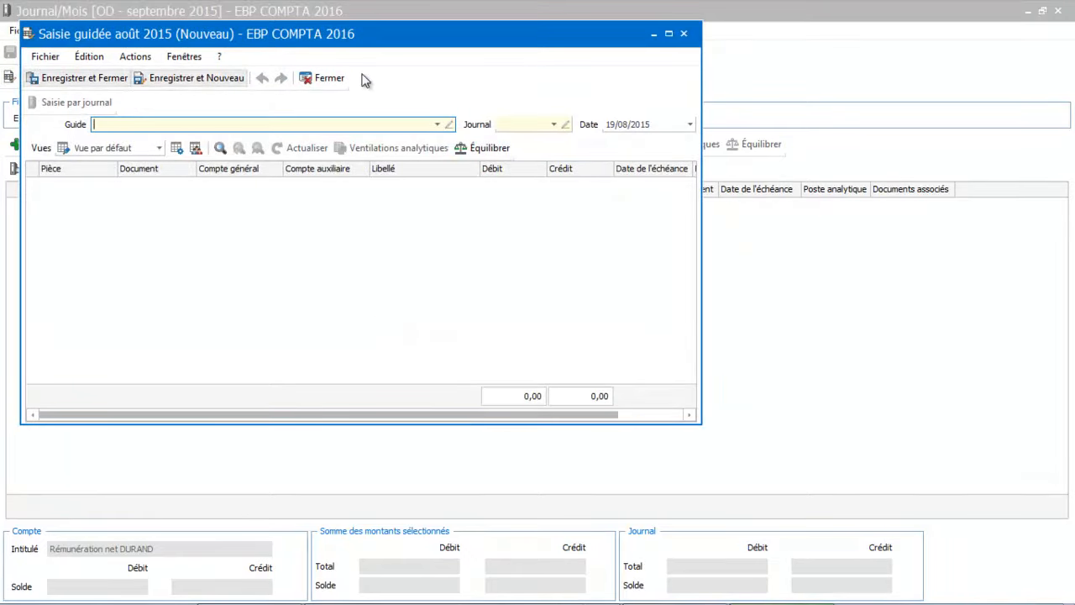
Step: Base the guided entry on the "Ecriture salariale" guide from the Opérations diverses guides
left_click(437, 126)
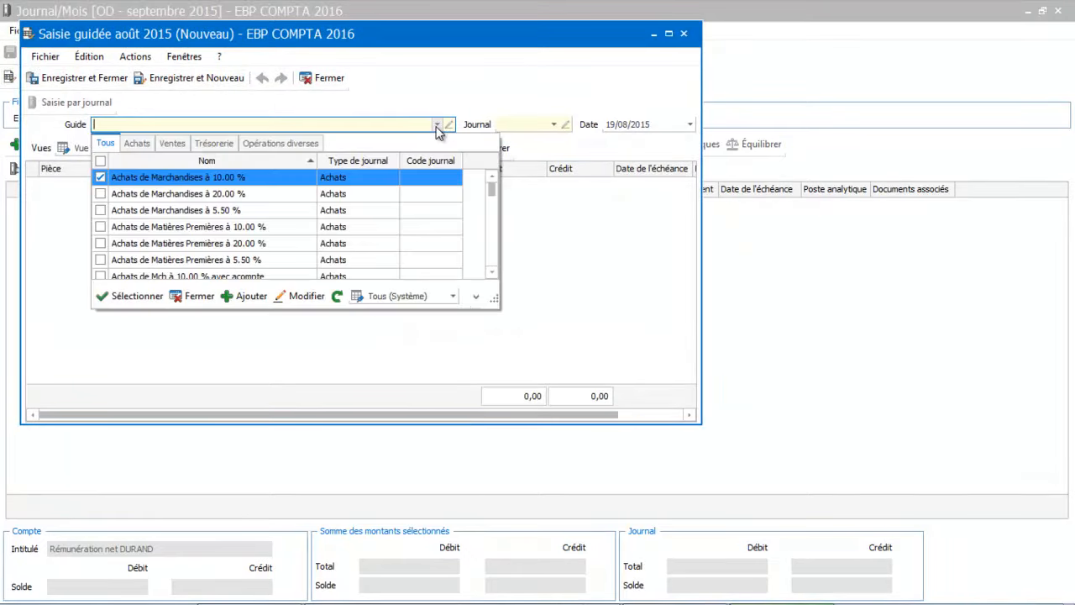
left_click(282, 147)
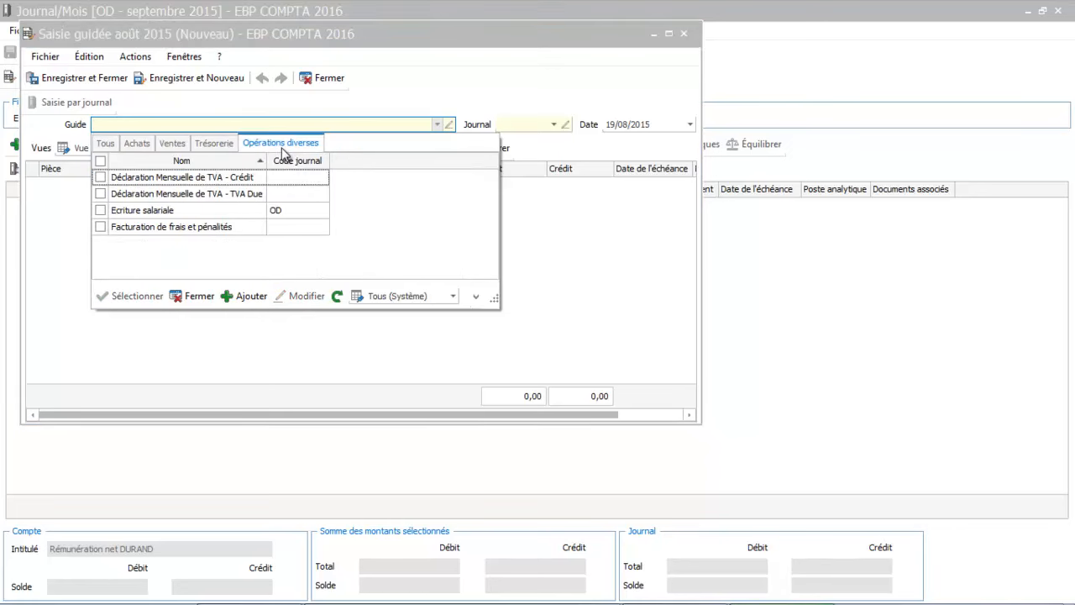
left_click(205, 212)
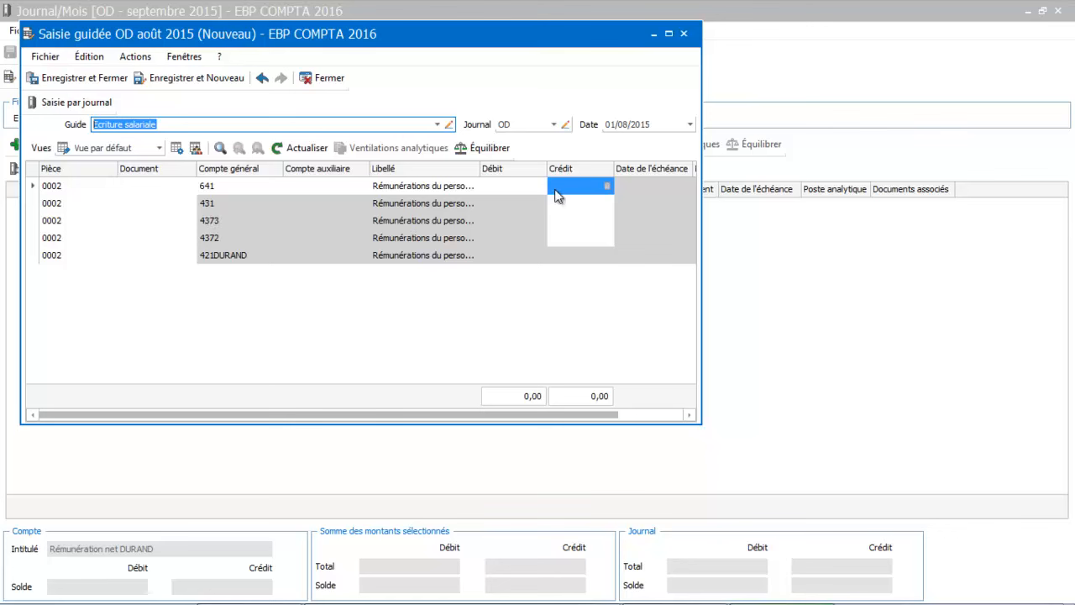
Step: Enter a debit of 2100 on the account 641 line of the guided entry
left_click(556, 194)
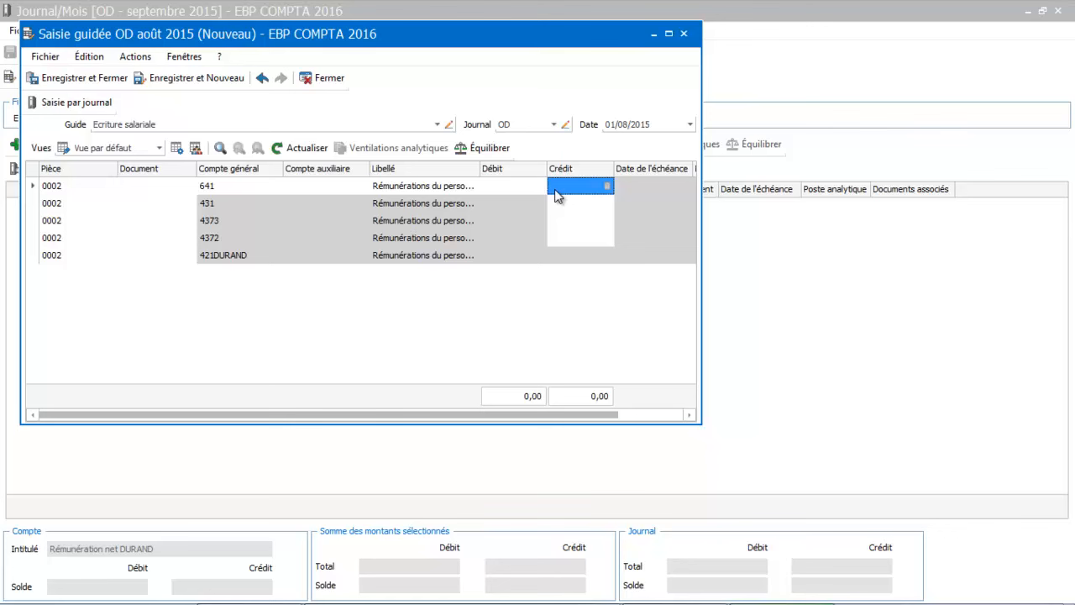
left_click(524, 186)
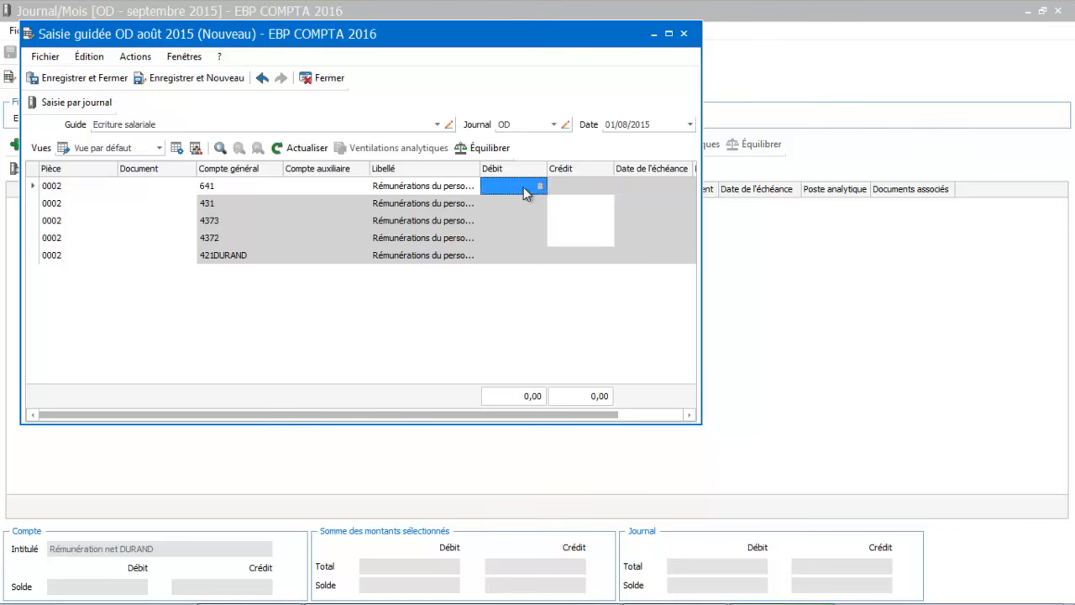
left_click(523, 186)
type("2100")
key("Return")
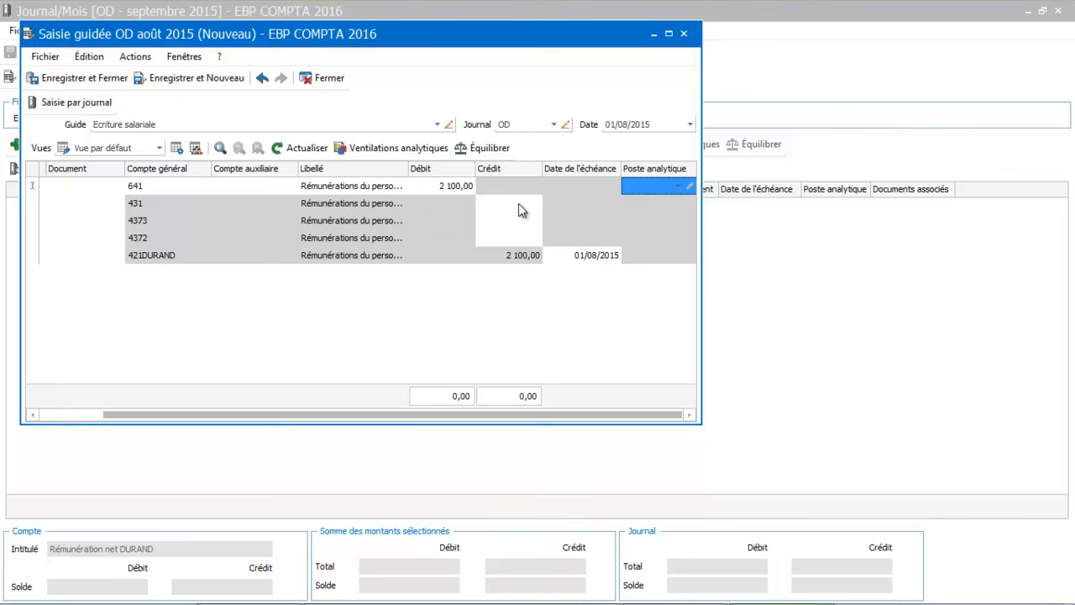
Step: Enter credits of 120 on the account 431 line and 80 on the account 4373 line
left_click(519, 206)
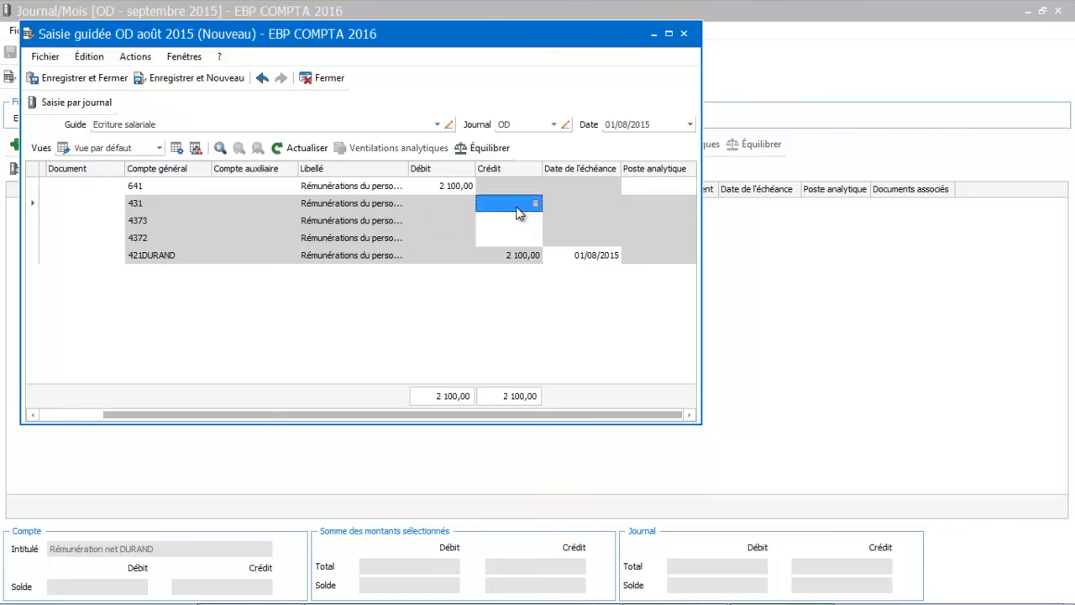
left_click(518, 209)
type("120")
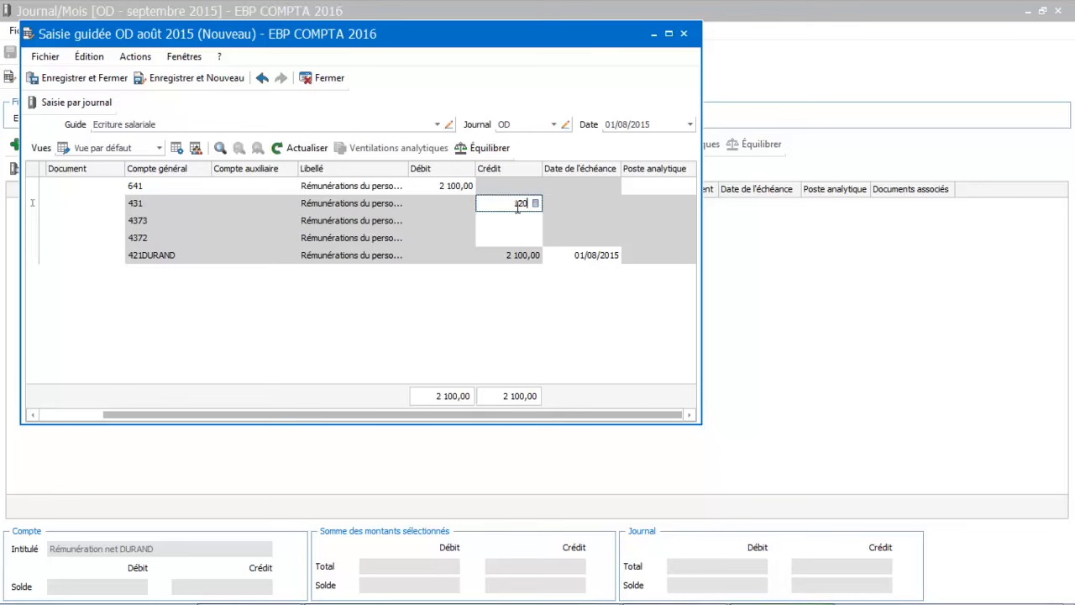
key("Return")
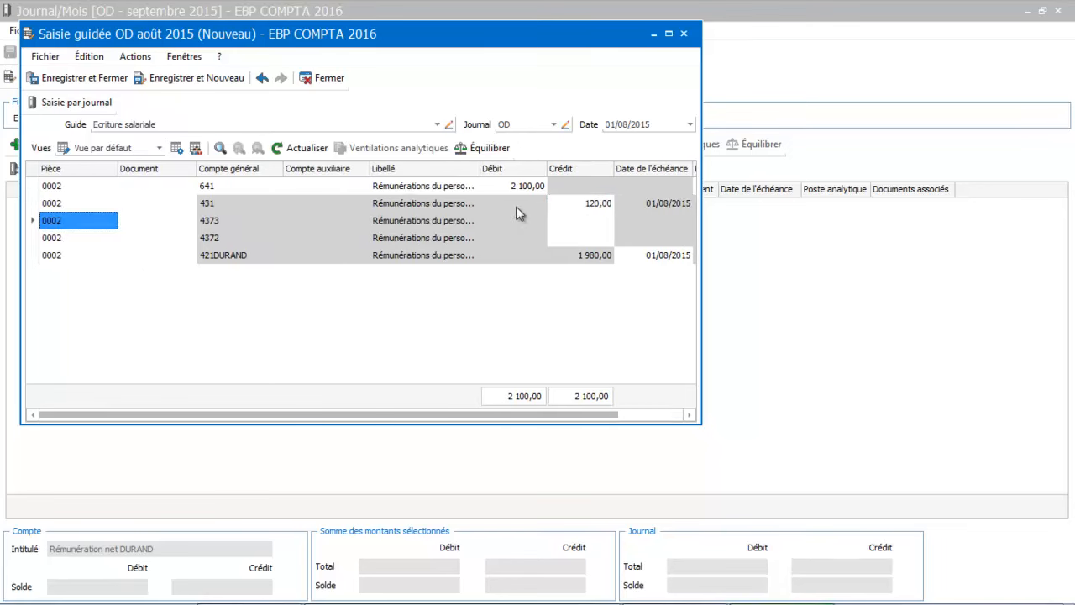
left_click(577, 220)
type("80")
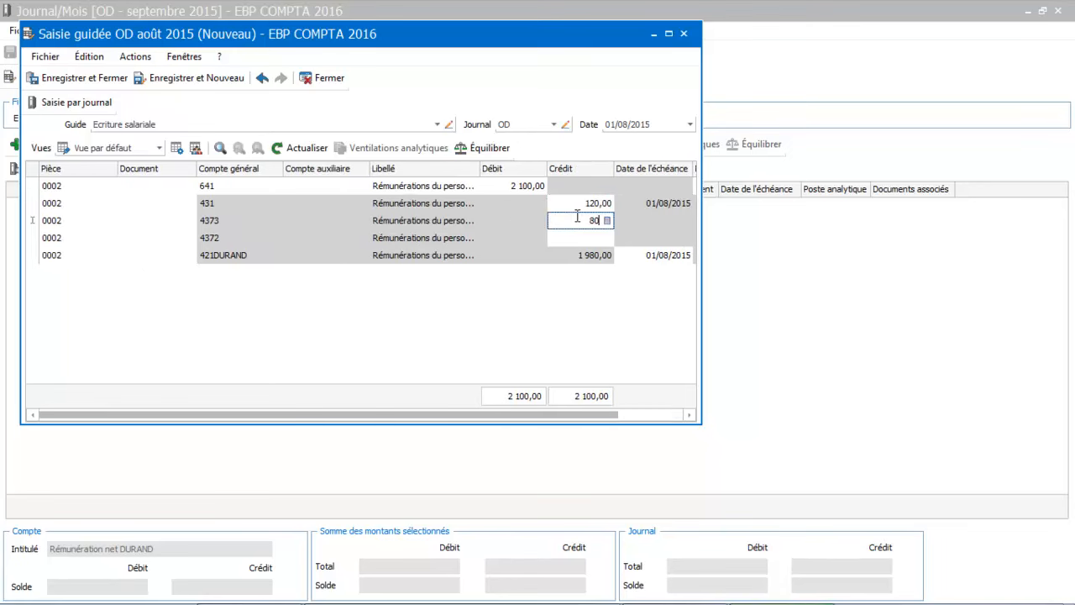
key("Return")
Step: Enter a credit of 40 on the account 4372 line, then save and close the guided entry
left_click(586, 237)
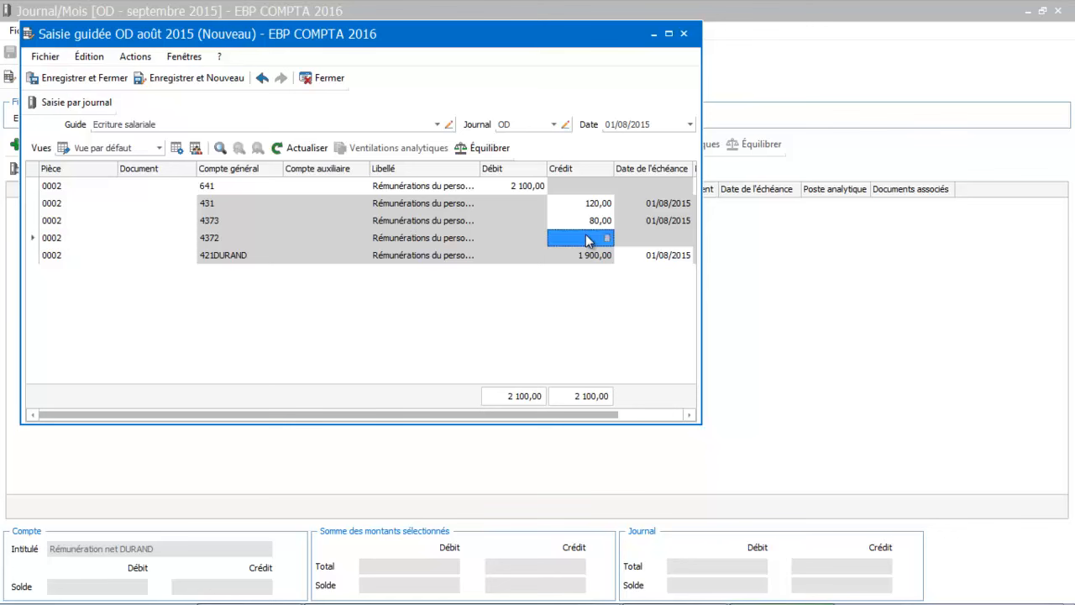
type("40")
key("Return")
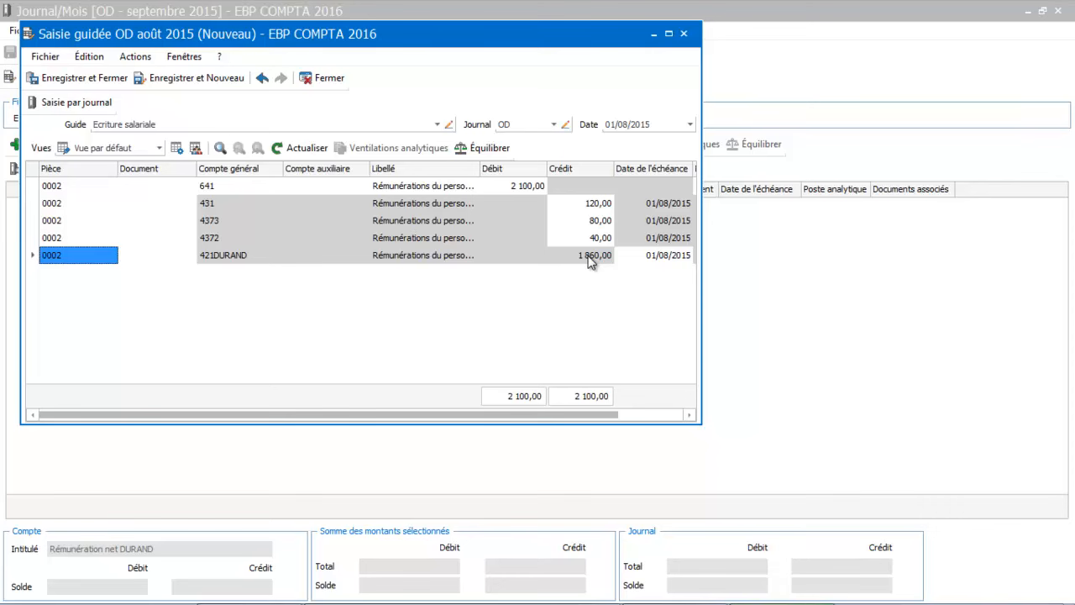
left_click(91, 79)
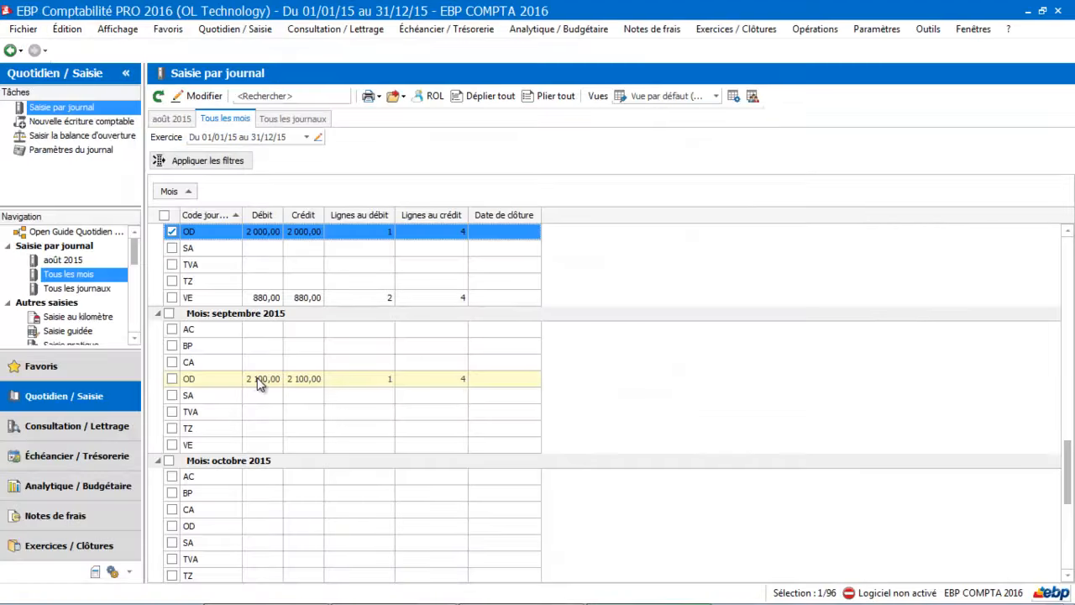
Step: Open the OD journal for septembre 2015 to check the recorded salary entry and show the processing options available for entries
double_click(253, 378)
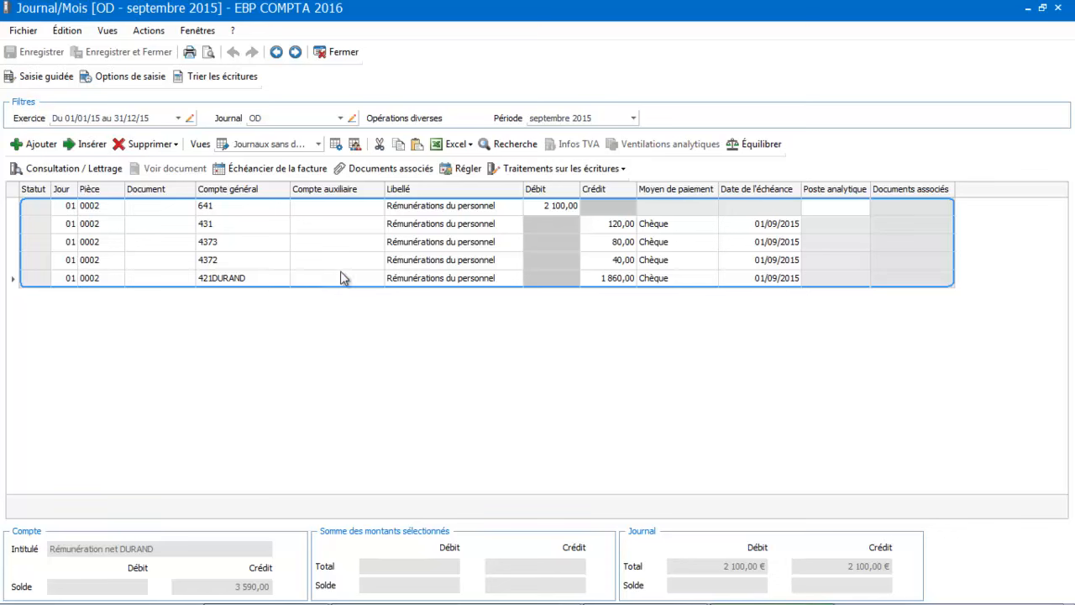
left_click(563, 172)
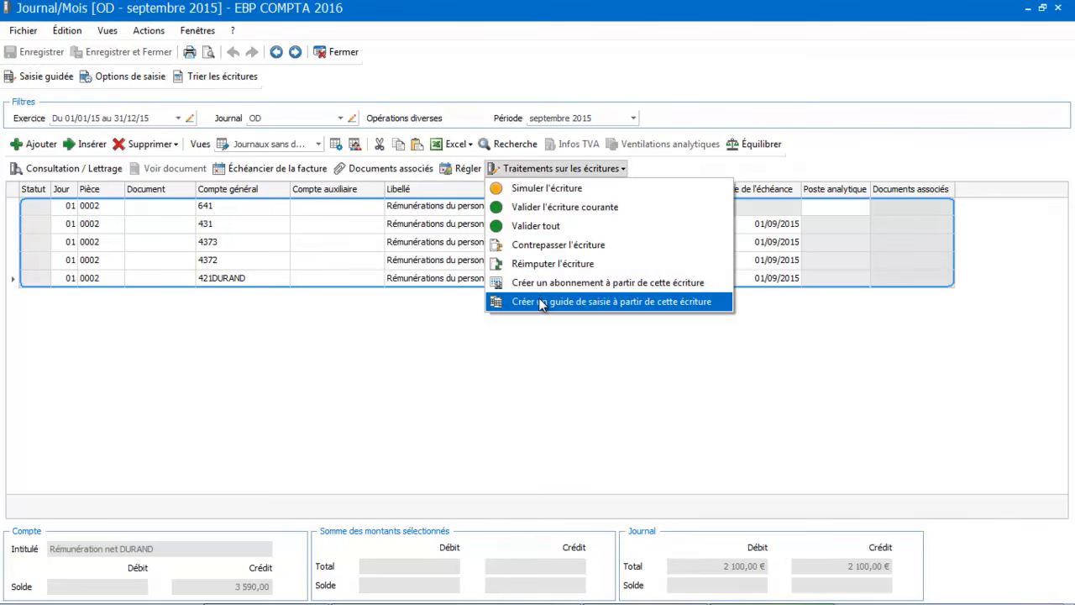